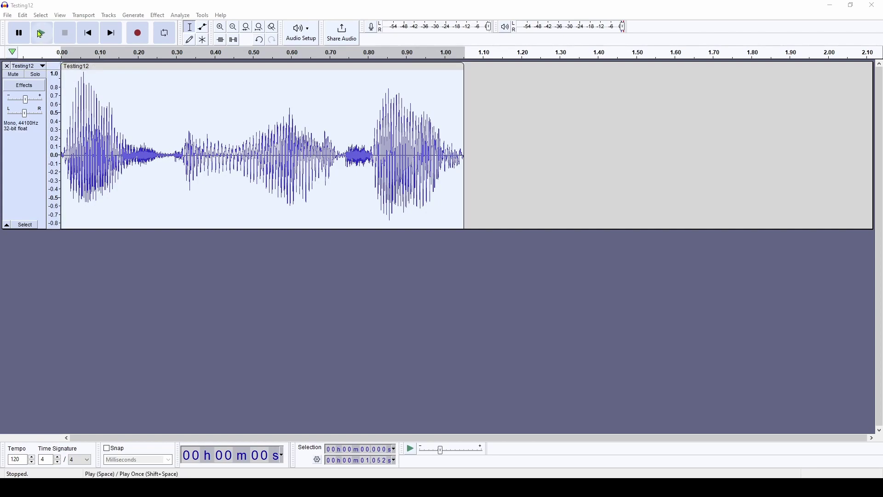
- Play the Testing12 recording, then move the Form1 analyzer window lower on screen
click(40, 34)
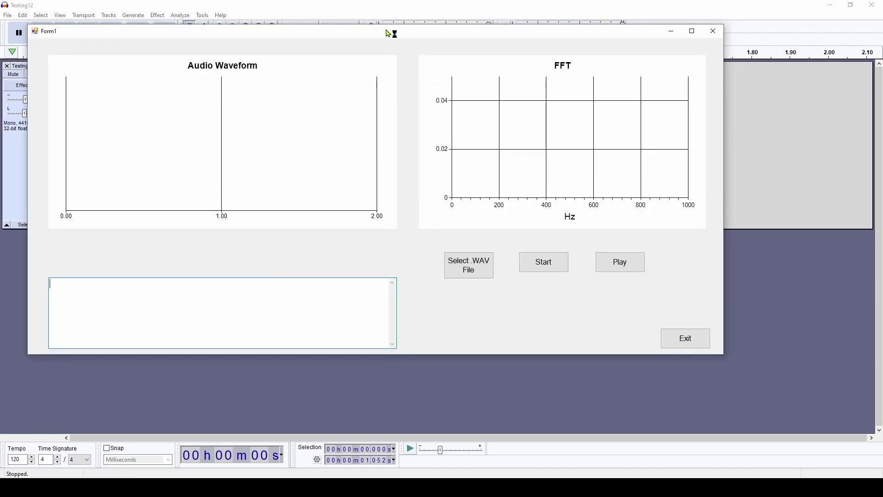
drag(395, 38, 436, 72)
- Load Testing12.wav into Form1, showing its 1.05 s waveform, and play it back
click(511, 297)
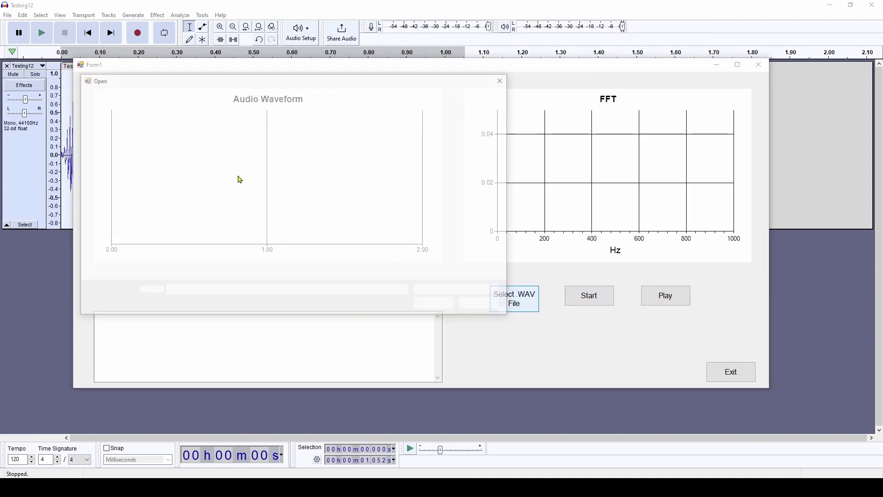
click(196, 149)
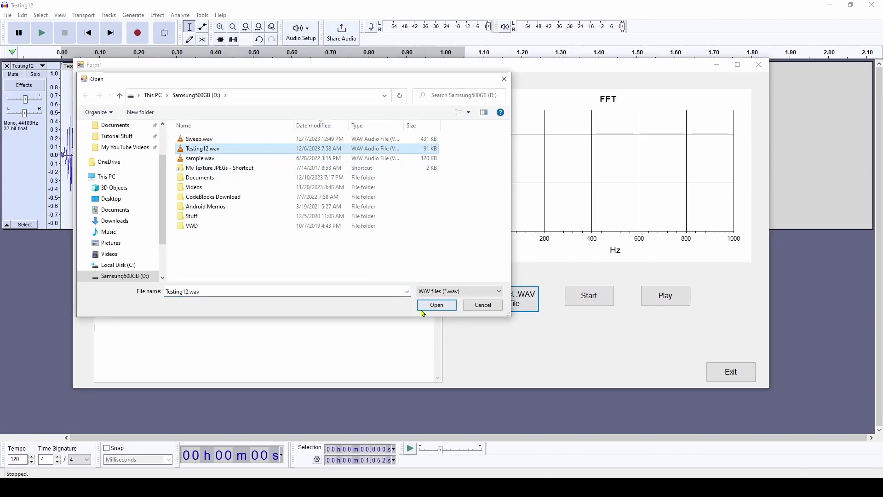
click(436, 308)
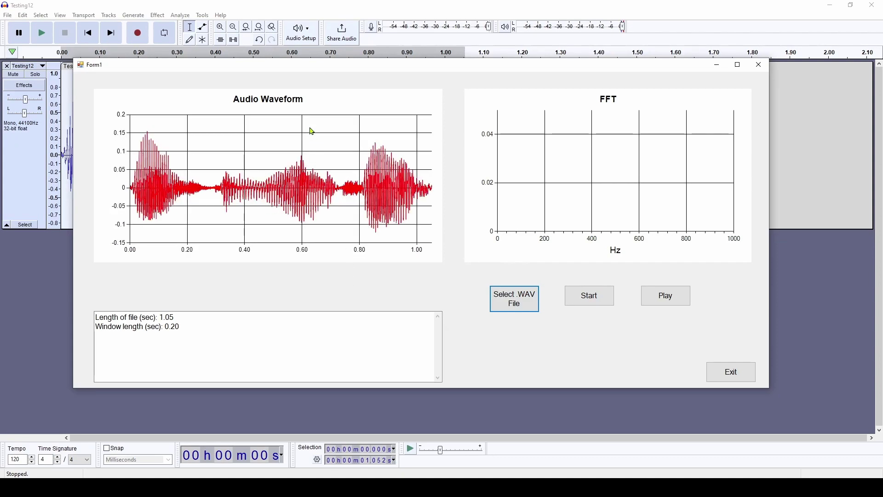
drag(306, 69, 322, 80)
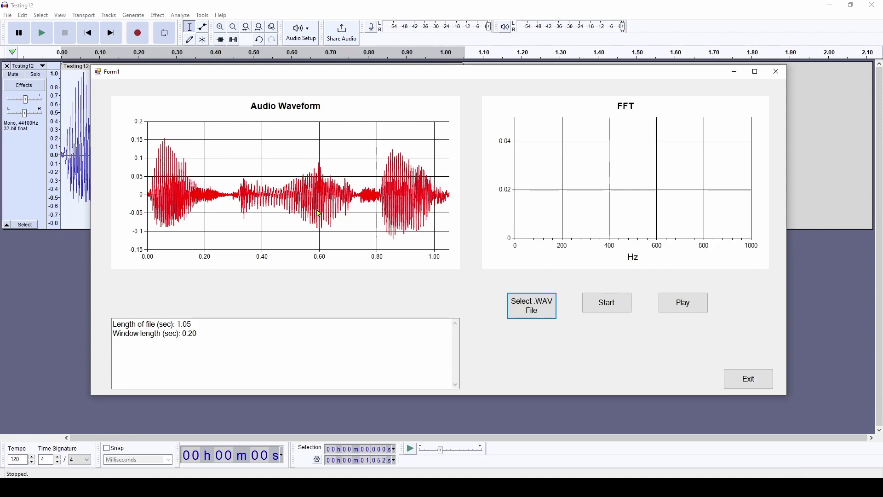
click(685, 306)
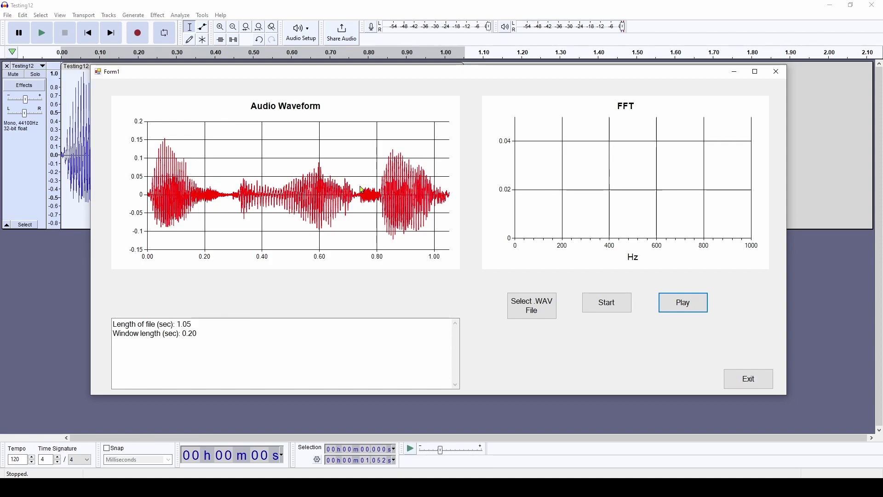
- Run the FFT on Testing12 to show its frequency spectrum, then exit Form1
click(617, 304)
click(611, 303)
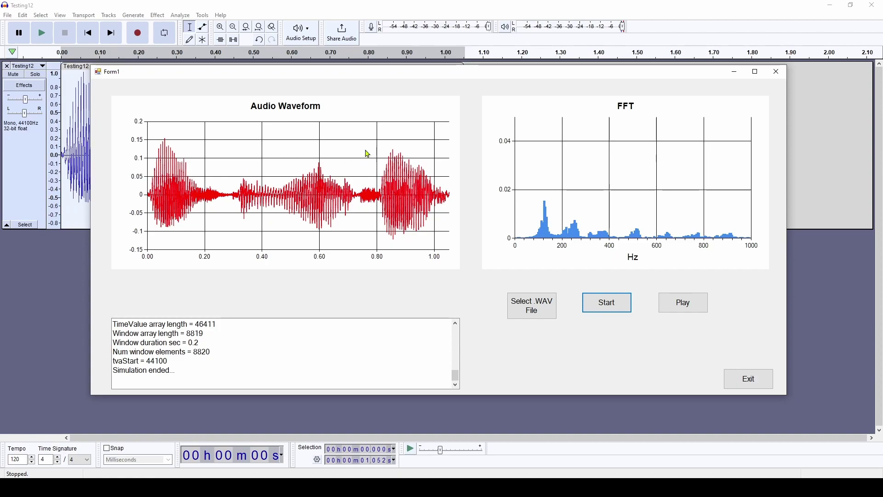
click(748, 383)
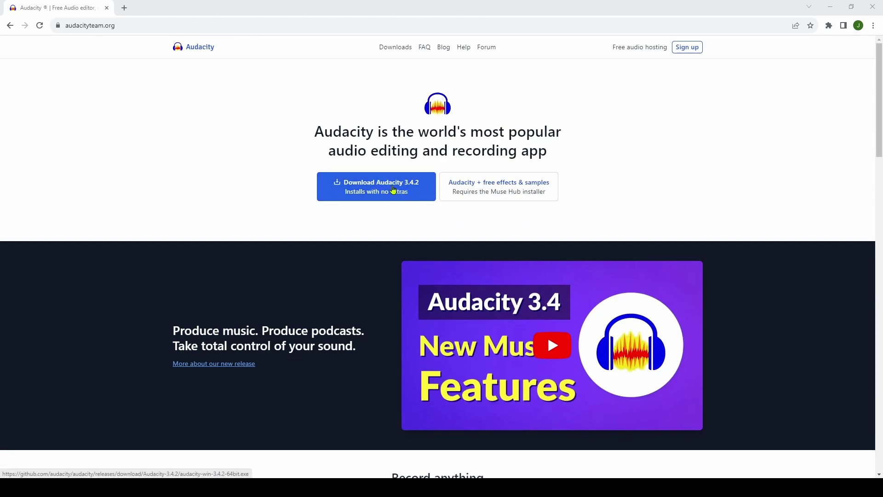
- Download the Audacity 3.4.2 installer from audacityteam.org and return to the Testing12 project
click(378, 190)
click(394, 47)
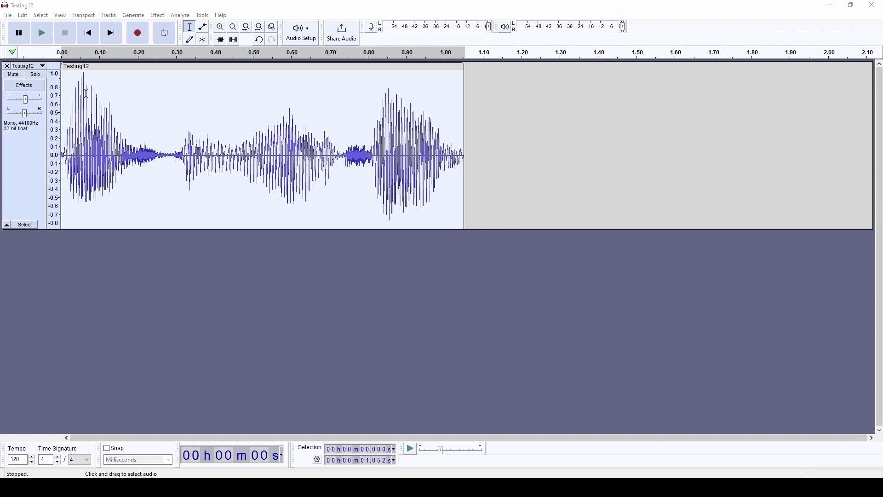
- Remove the Testing12 track and add a taller, empty mono track named Audio 1
click(7, 67)
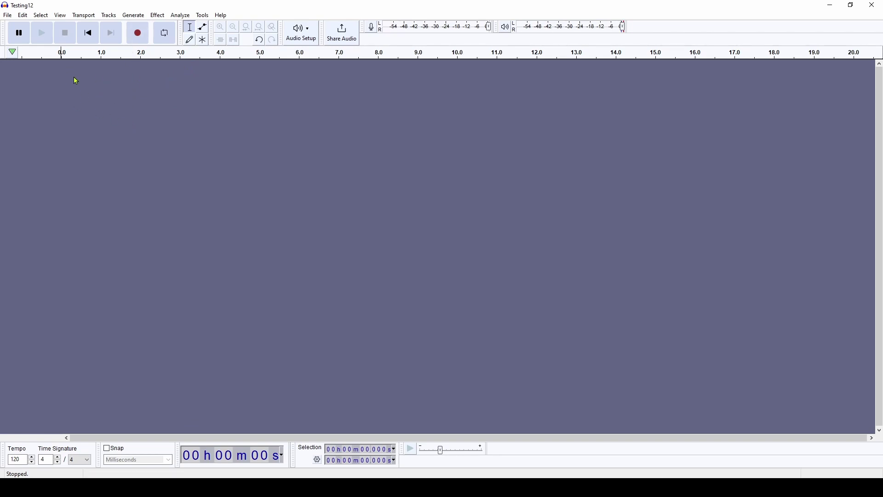
click(107, 16)
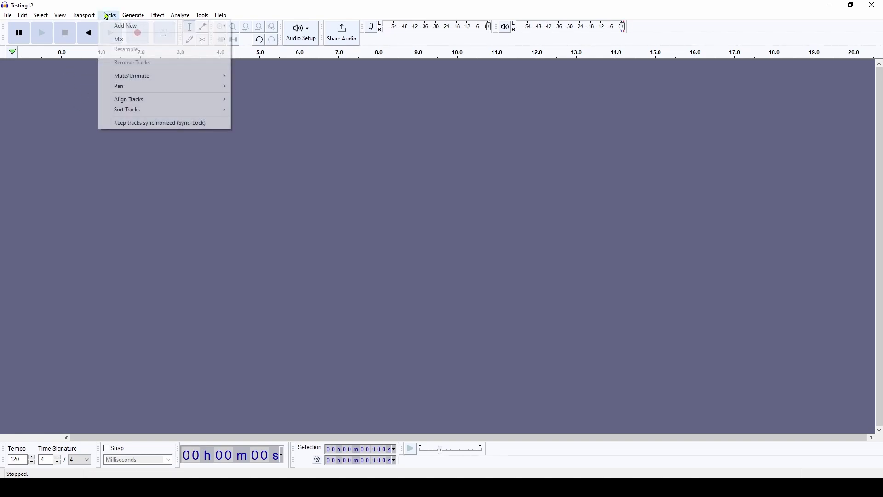
mouse_move(119, 28)
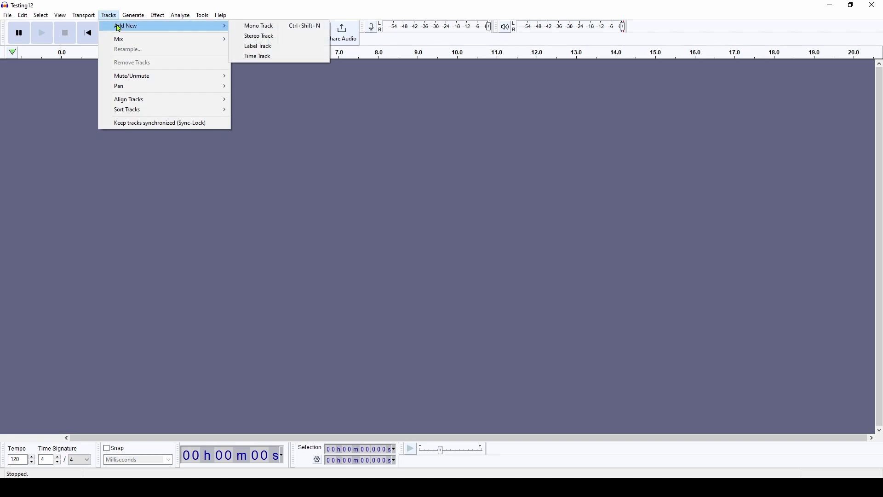
click(253, 28)
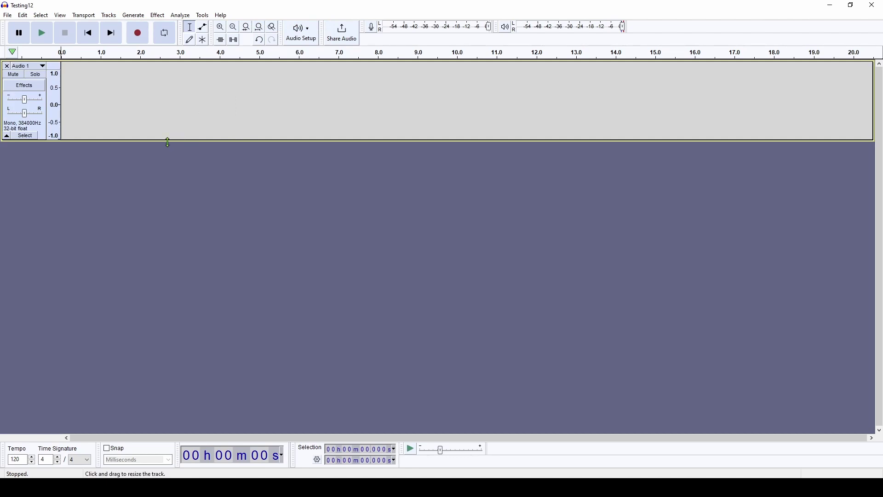
drag(168, 143, 161, 179)
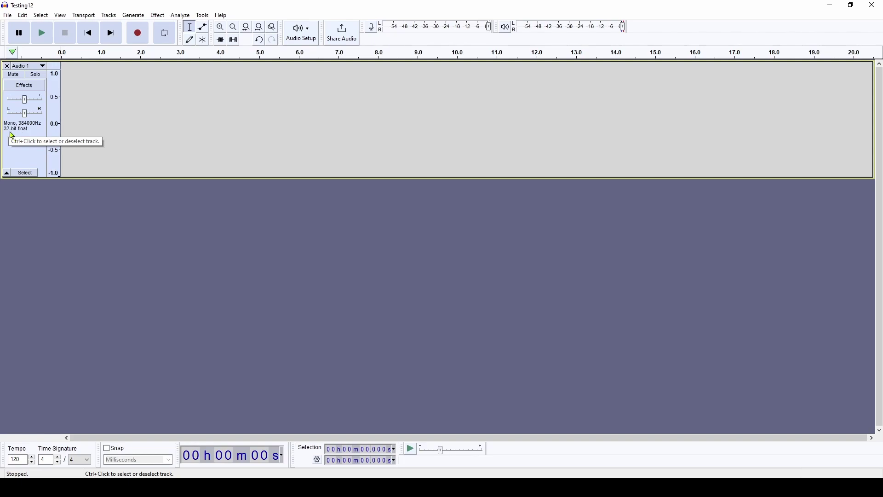
- Change Audio 1 from 32-bit float to 16-bit PCM and from 384000 Hz to 44100 Hz
click(44, 67)
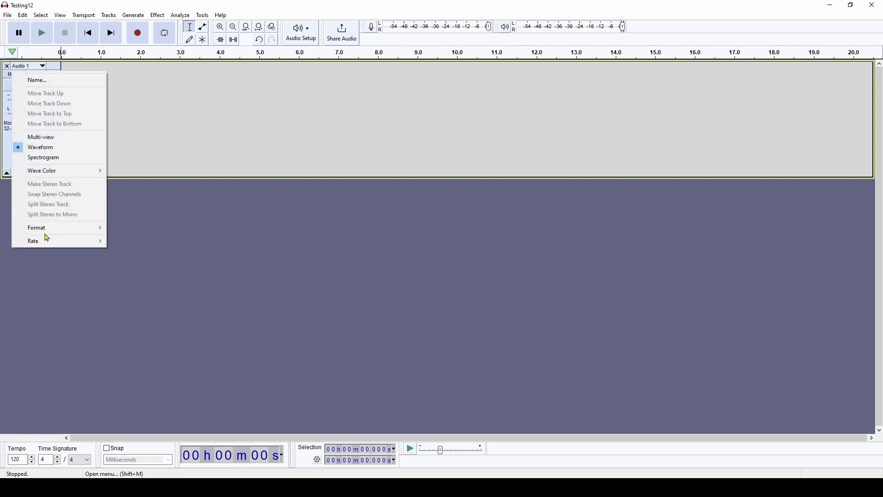
mouse_move(46, 235)
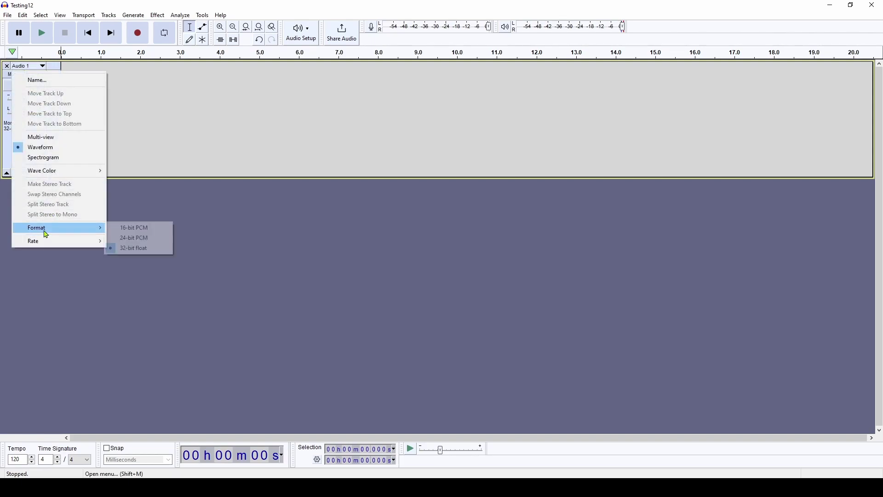
click(134, 228)
key(shift+m)
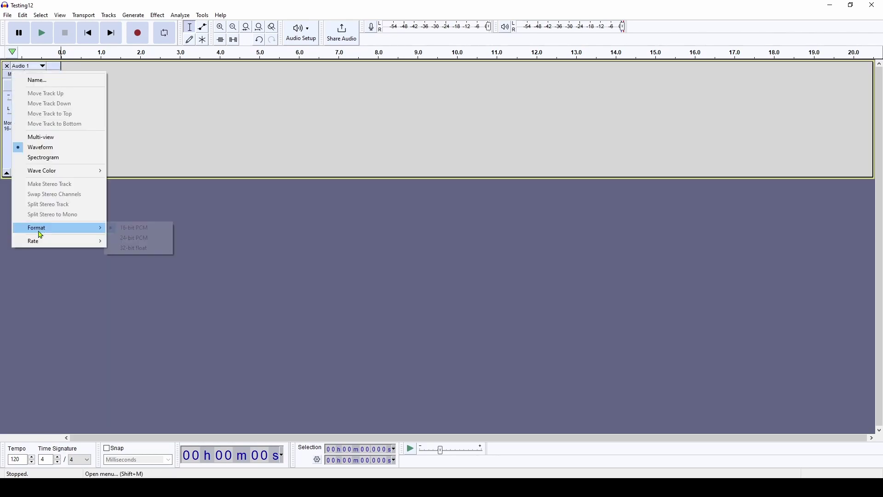
mouse_move(37, 240)
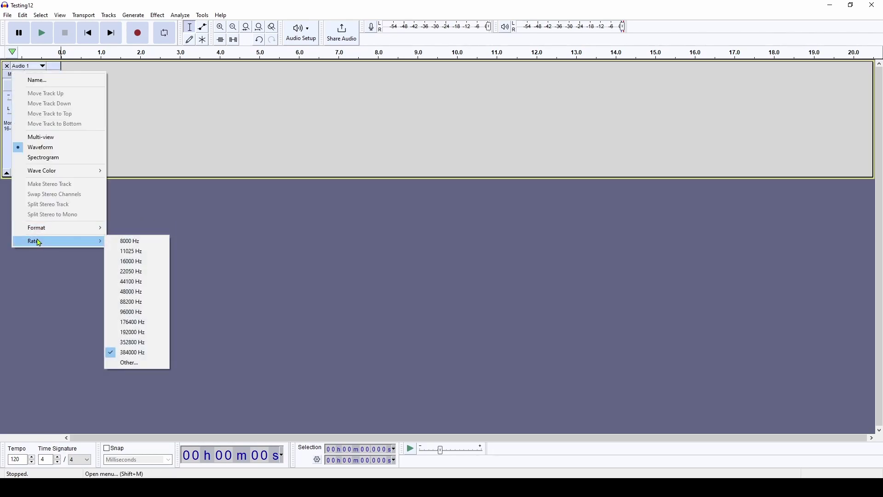
click(138, 282)
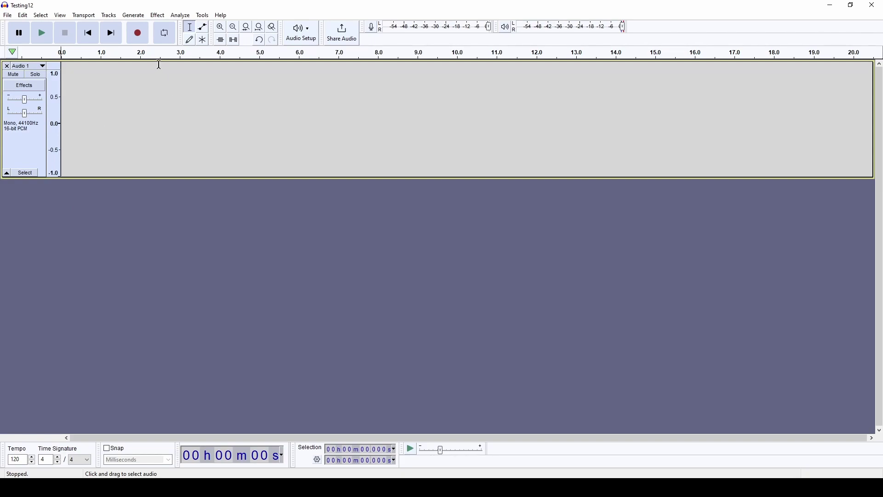
- Generate a Sine tone at 200 Hz, amplitude 1, lasting 1.0 seconds into Audio 1
click(134, 16)
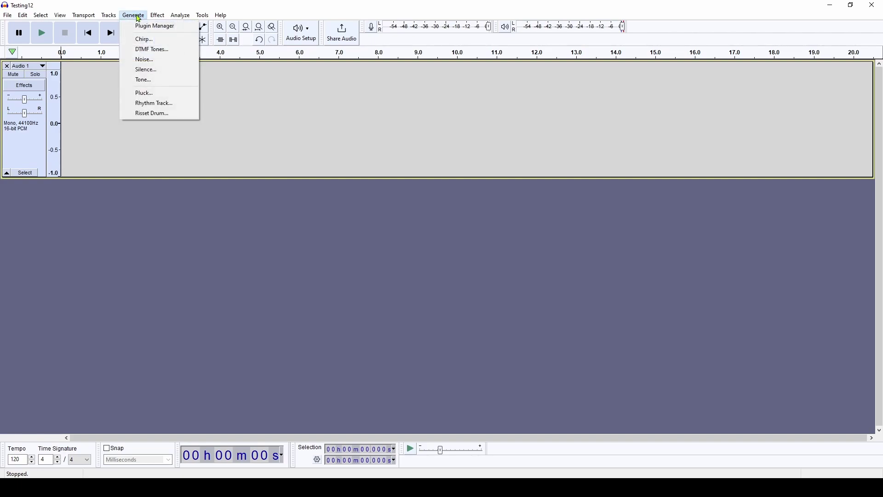
click(147, 81)
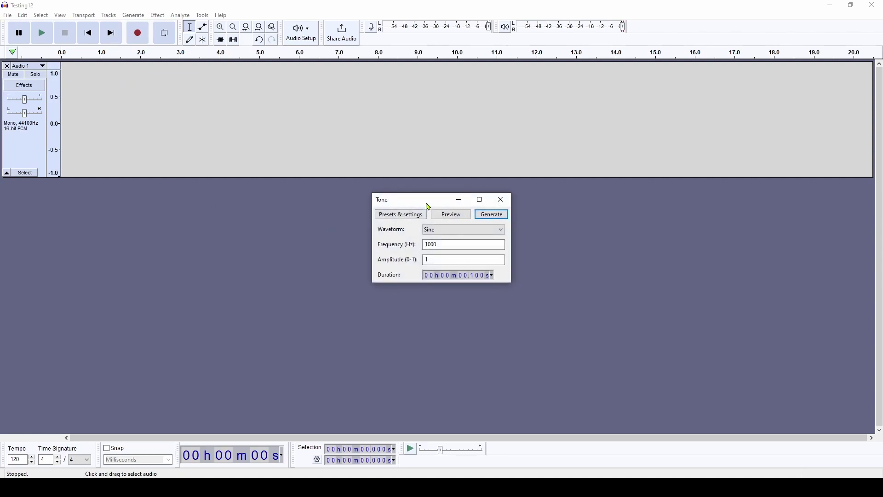
drag(424, 202, 317, 120)
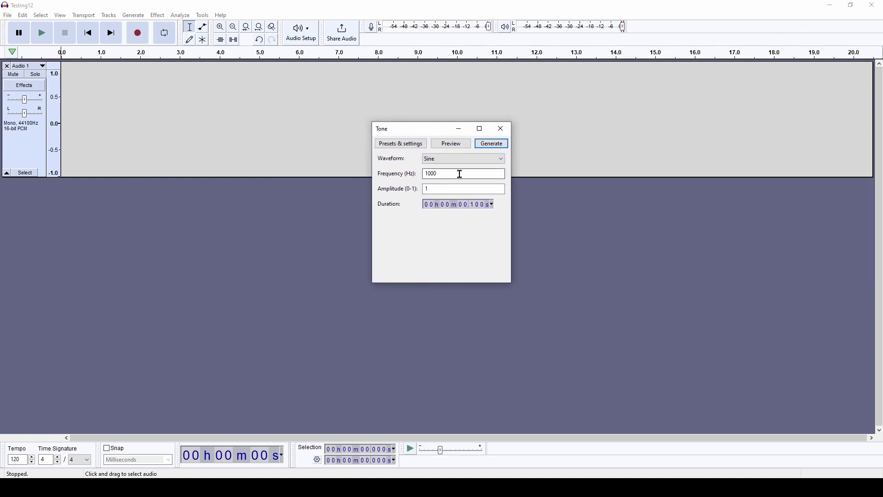
click(445, 162)
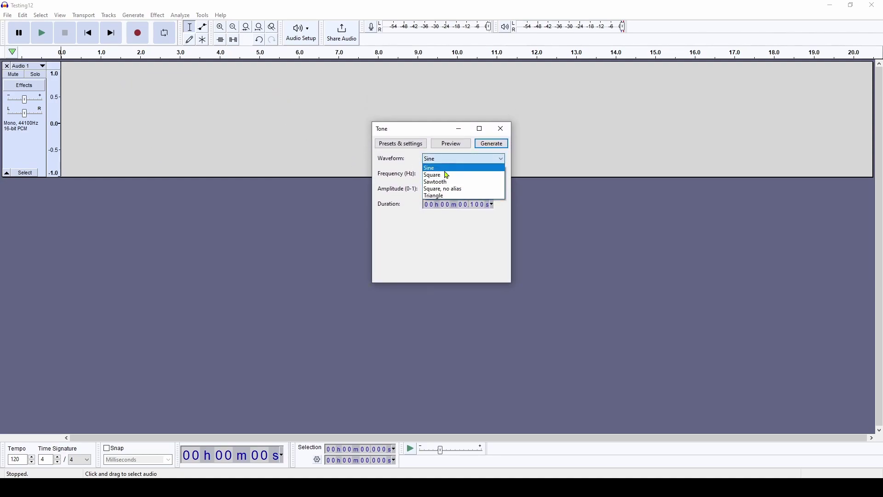
click(411, 253)
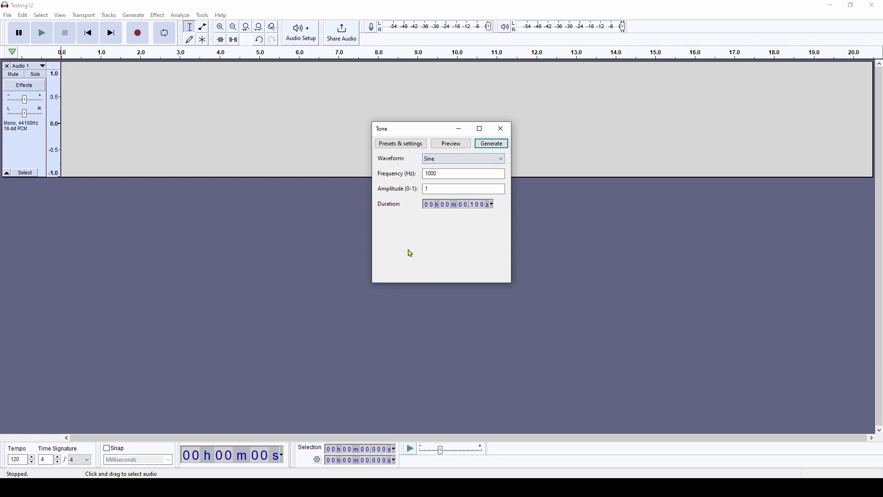
double_click(442, 174)
text(200)
click(467, 208)
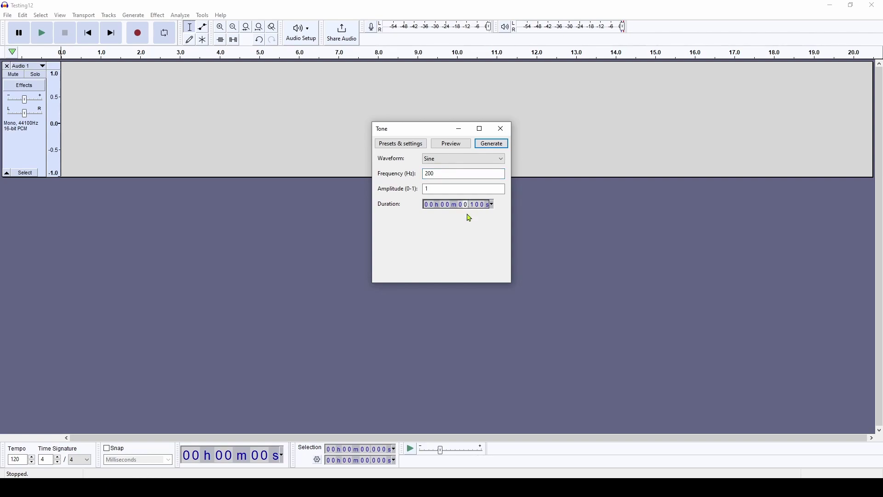
text(1.0)
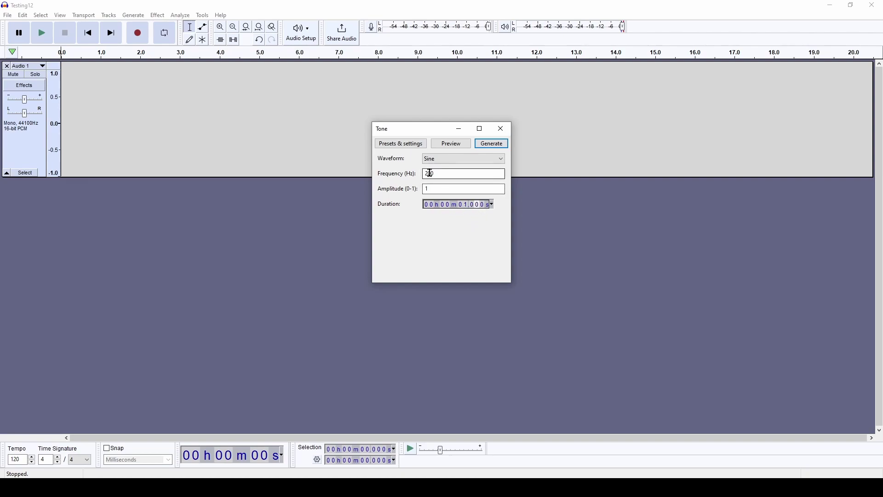
click(493, 144)
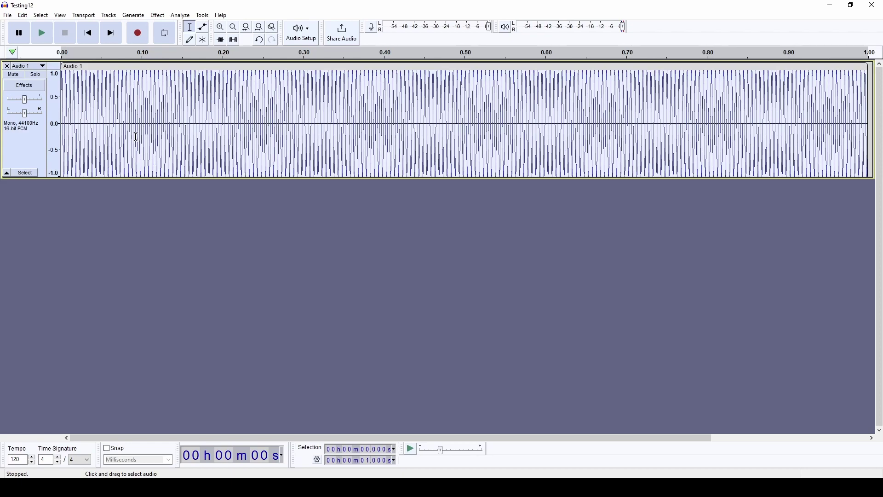
- Play back the generated 200 Hz tone
click(40, 36)
- Export the tone to D:\Testing12.wav as WAV (Microsoft), mono, 44100 Hz, signed 16-bit PCM
click(7, 16)
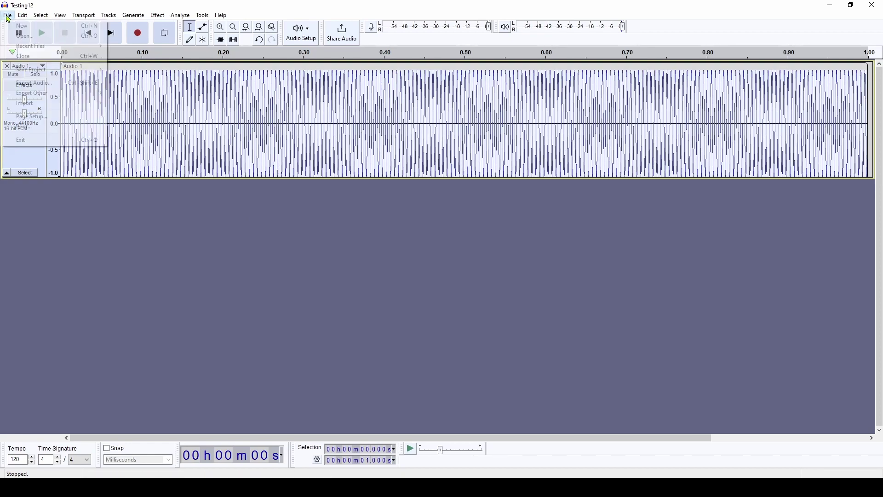
click(29, 84)
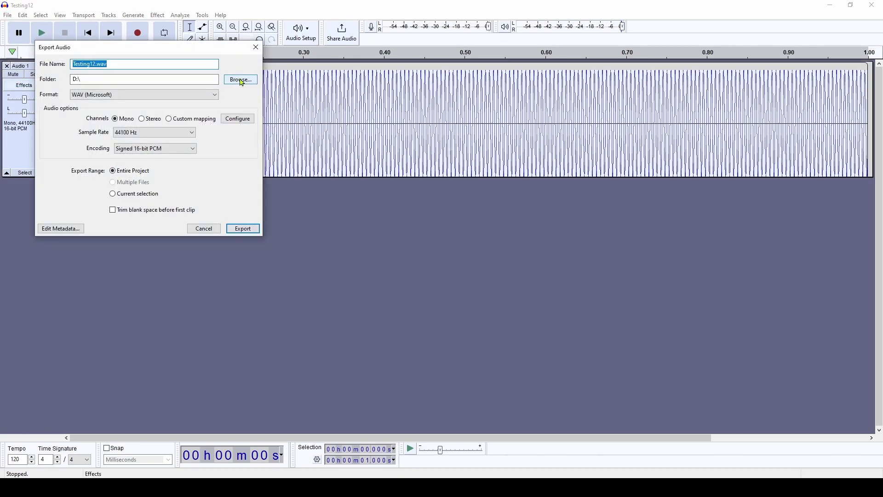
click(208, 94)
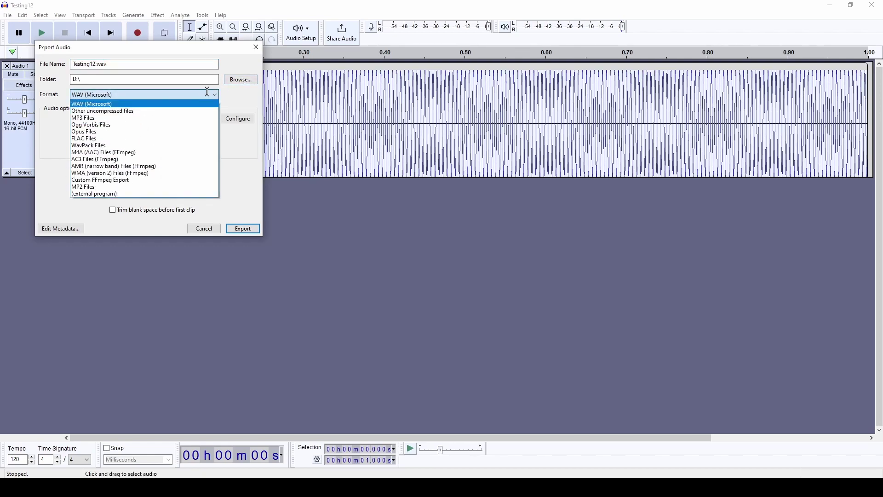
click(86, 104)
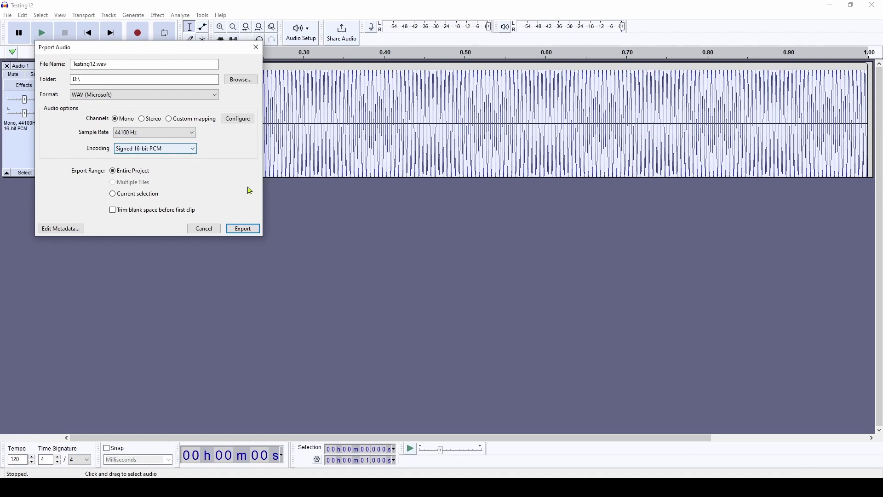
click(243, 229)
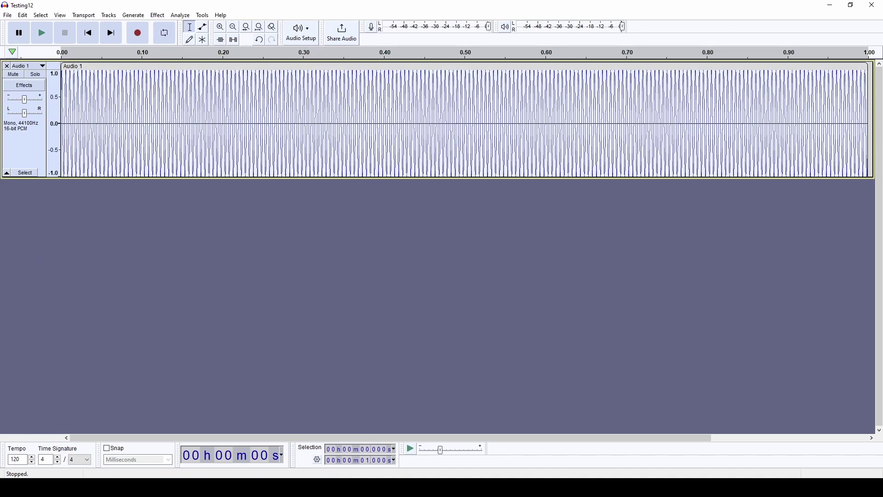
- Undo the tone track and add a fresh, taller empty mono track
key(ctrl+z)
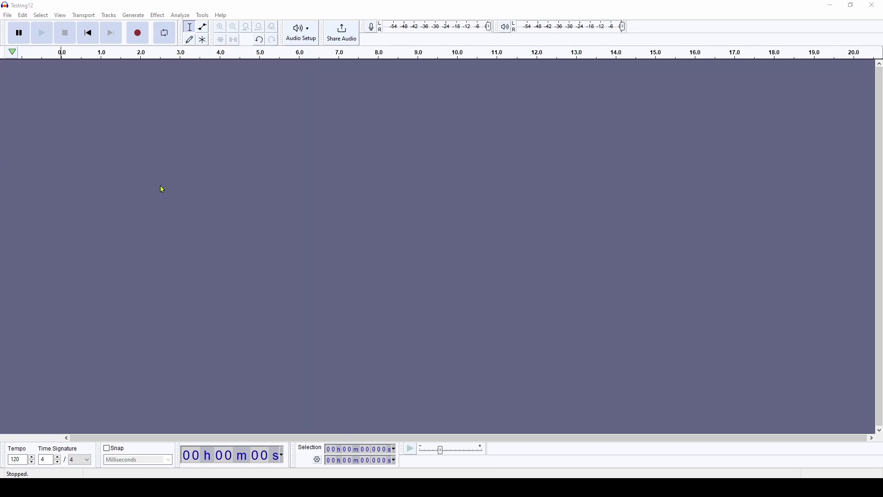
click(109, 16)
mouse_move(177, 26)
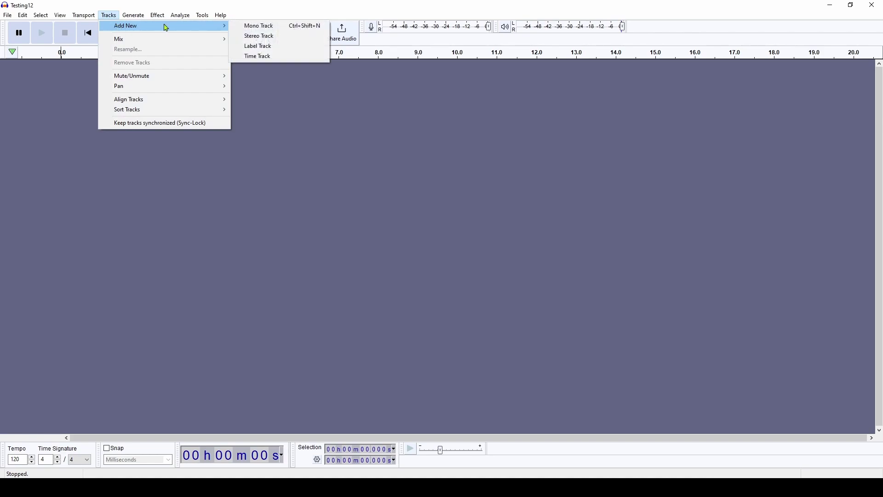
click(258, 25)
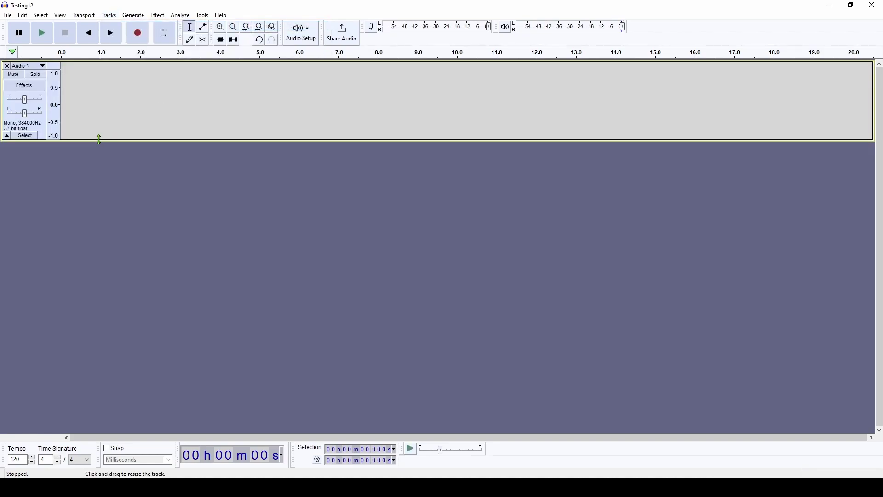
drag(99, 139, 97, 157)
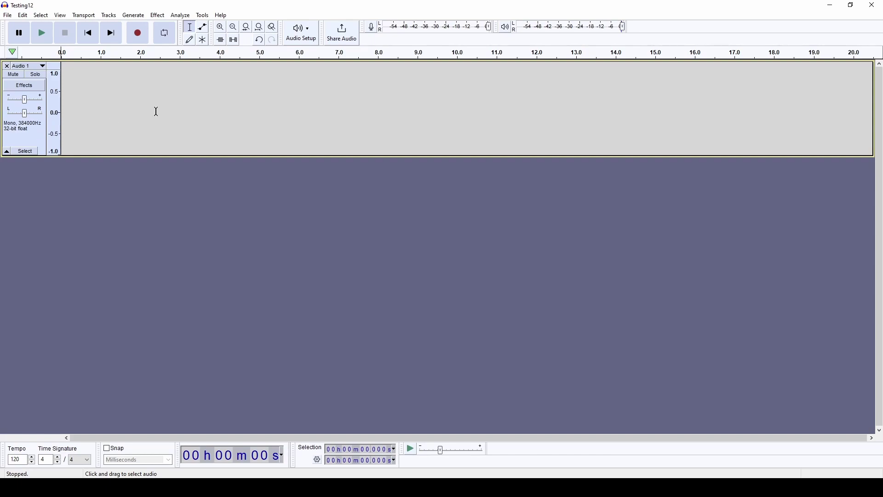
- Dismiss the recording device list and remove the empty Audio 1 track, leaving no tracks
click(310, 31)
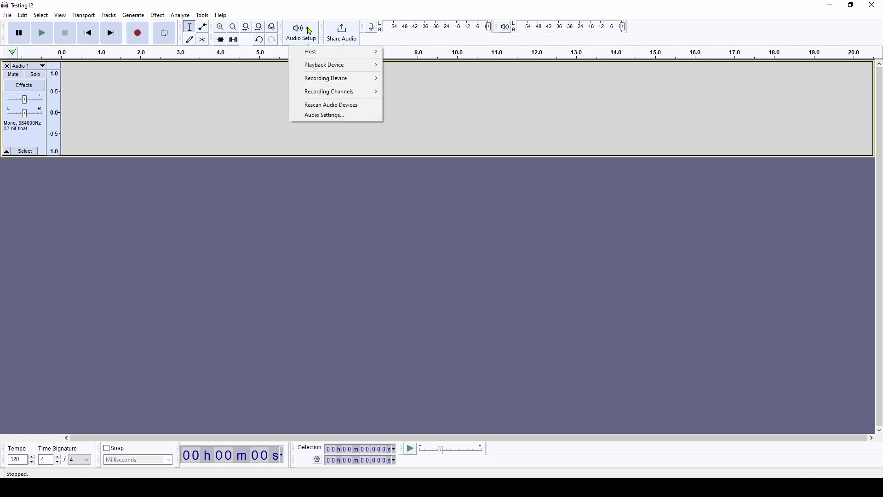
mouse_move(320, 82)
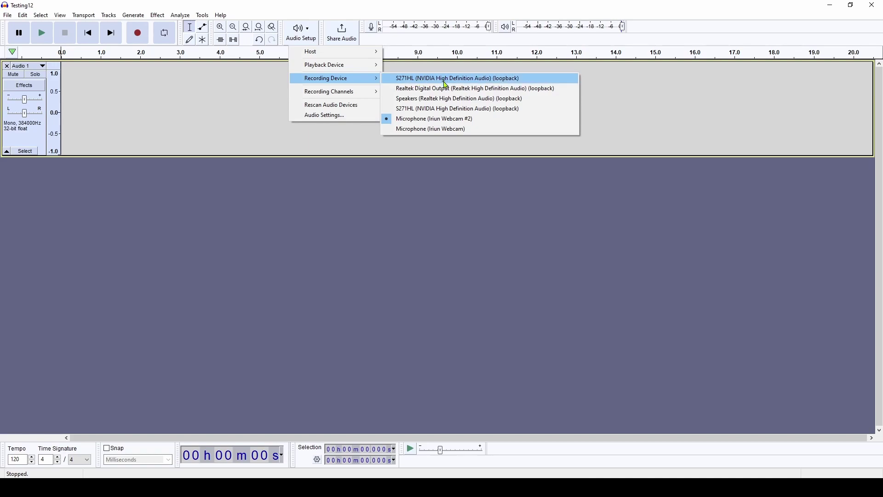
click(242, 102)
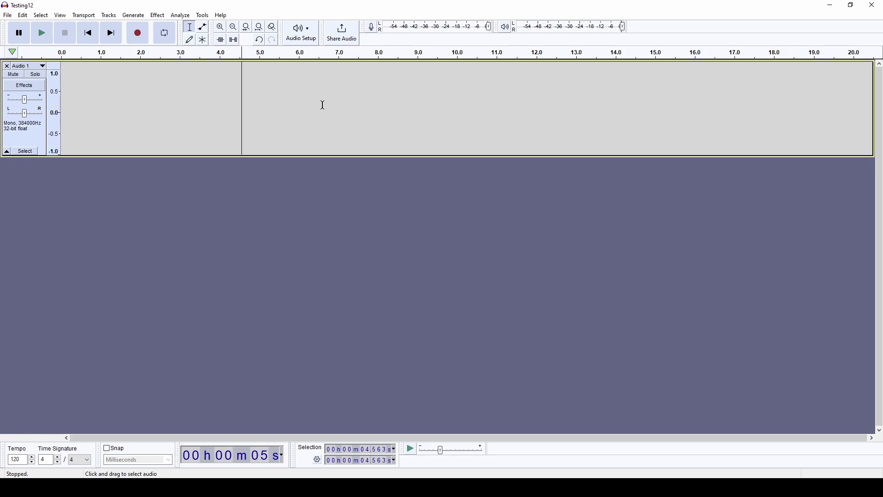
key(ctrl+z)
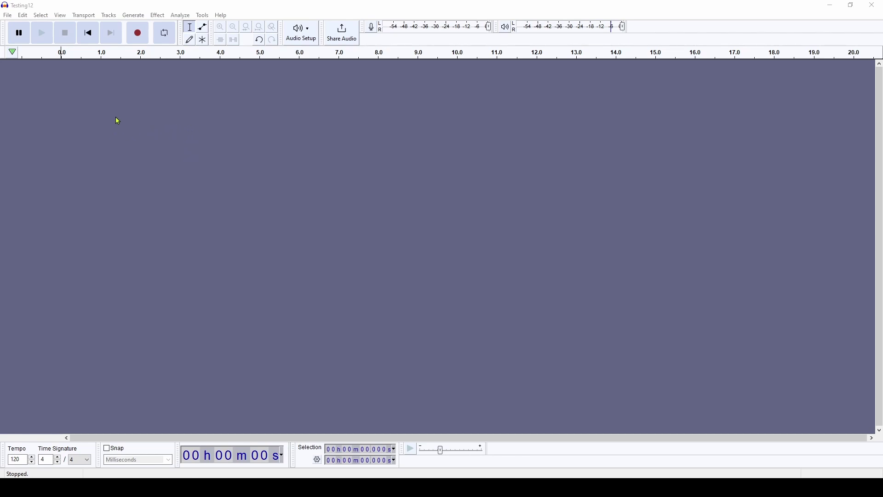
- Add a new mono track and make it taller
click(109, 15)
mouse_move(111, 26)
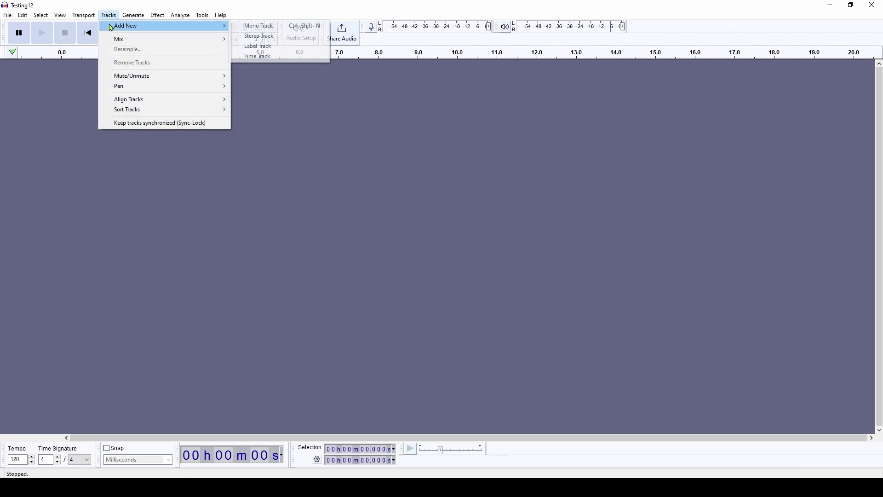
click(252, 27)
drag(170, 141, 168, 205)
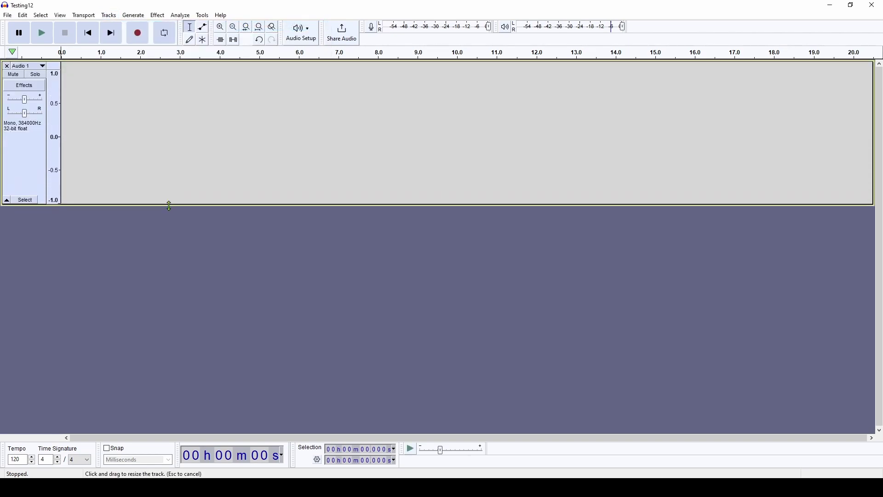
- Generate a 100–1000 Hz sine chirp at amplitude 0.5 on the new track
click(135, 15)
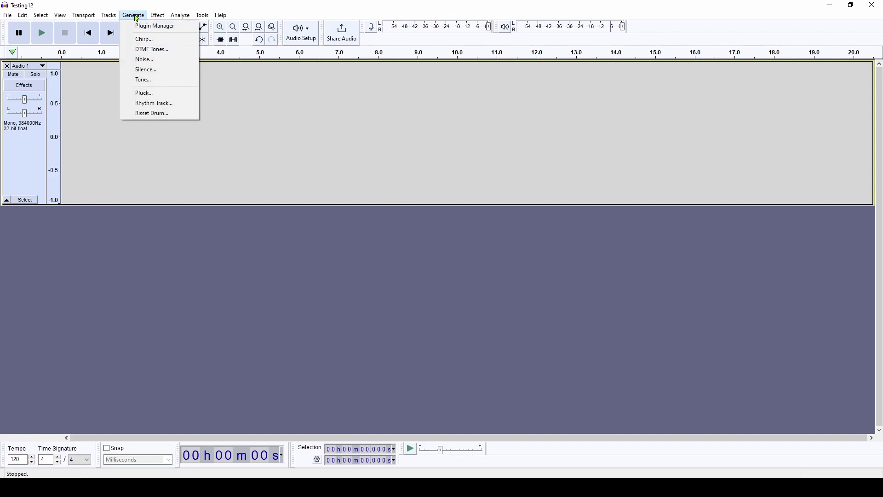
click(144, 40)
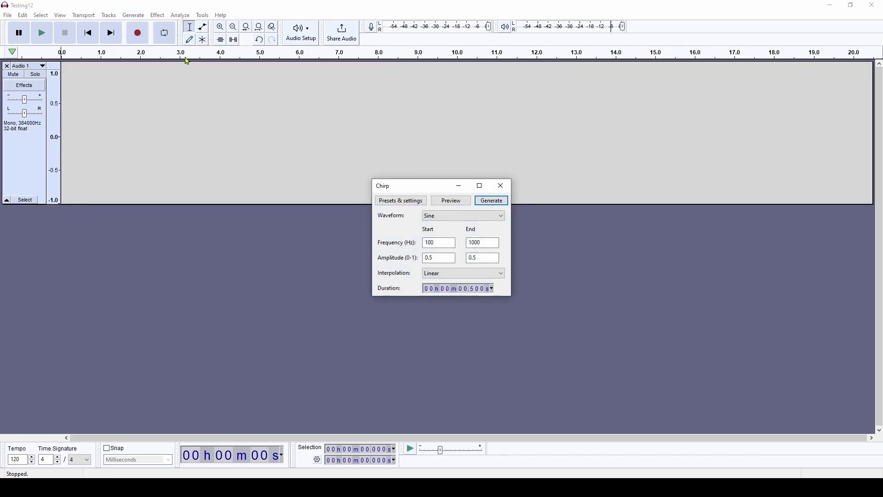
drag(441, 188, 384, 179)
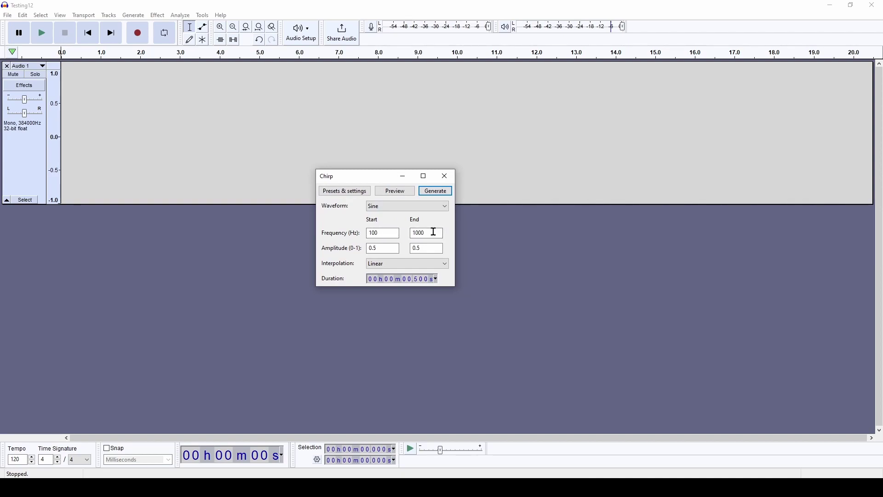
click(384, 233)
click(428, 233)
click(377, 246)
click(418, 247)
click(393, 247)
click(436, 191)
- Enlarge and play the chirp track, then open and dismiss the Export Audio dialog
drag(371, 204, 368, 241)
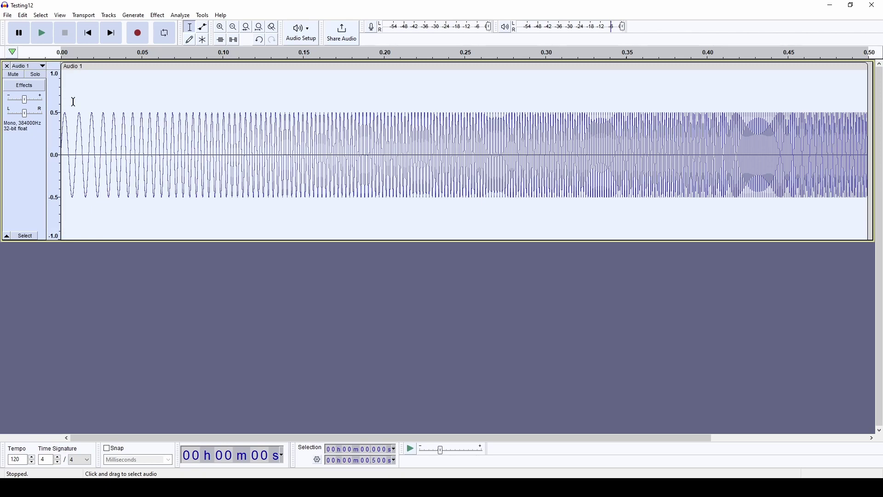
click(41, 34)
click(8, 15)
click(40, 83)
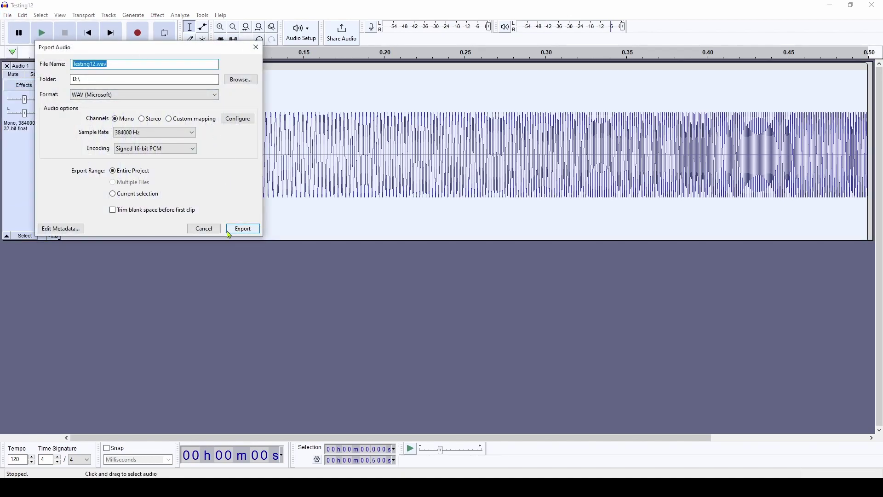
click(215, 229)
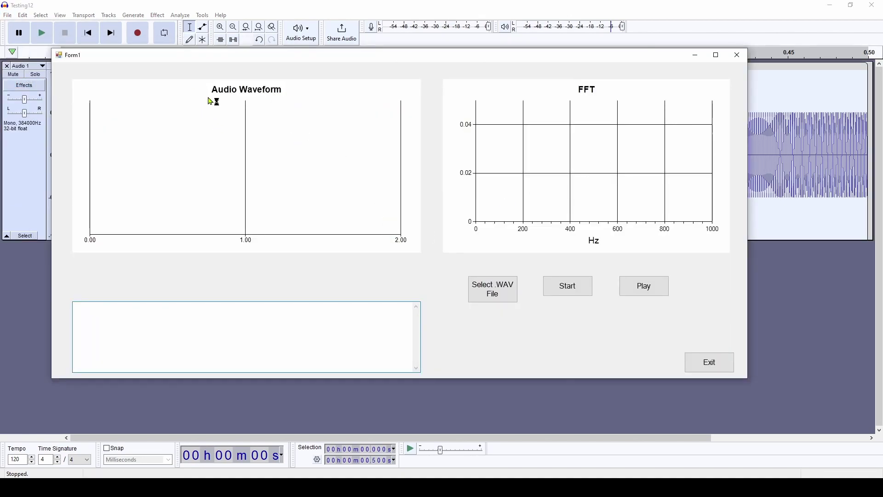
- Load the 5-second Sweep.wav into Form1, play it, and run the sliding FFT
click(488, 293)
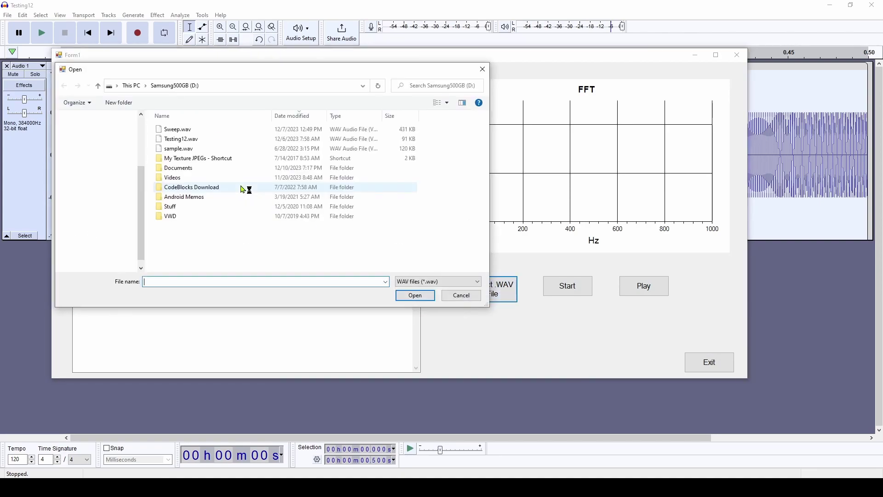
click(173, 131)
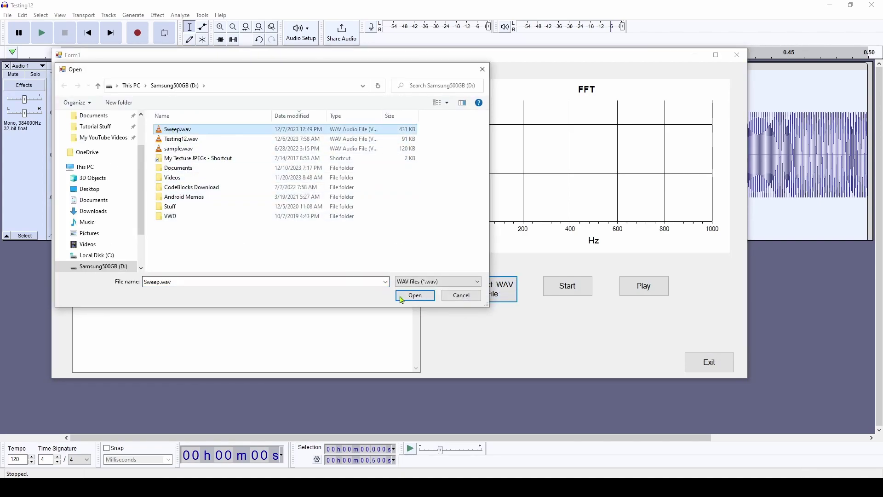
click(416, 296)
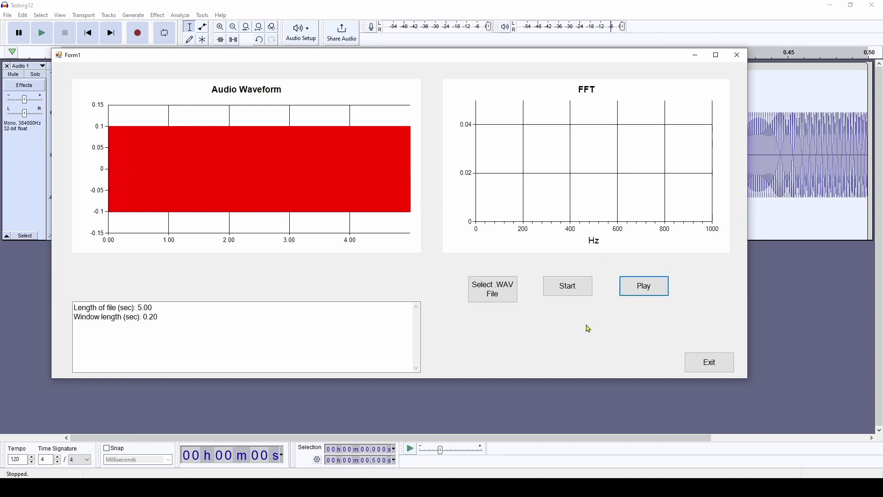
click(642, 290)
click(569, 291)
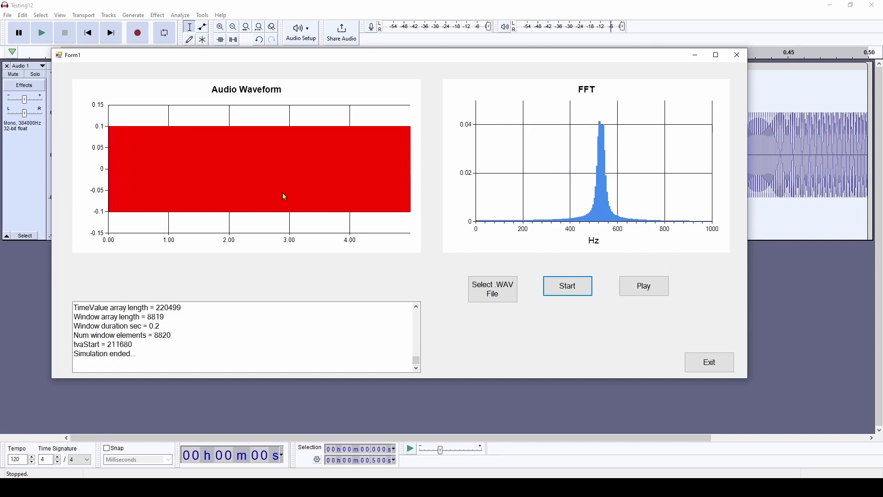
- Exit the Form1 analyzer window, bringing Audacity's chirp track back to the front
click(704, 369)
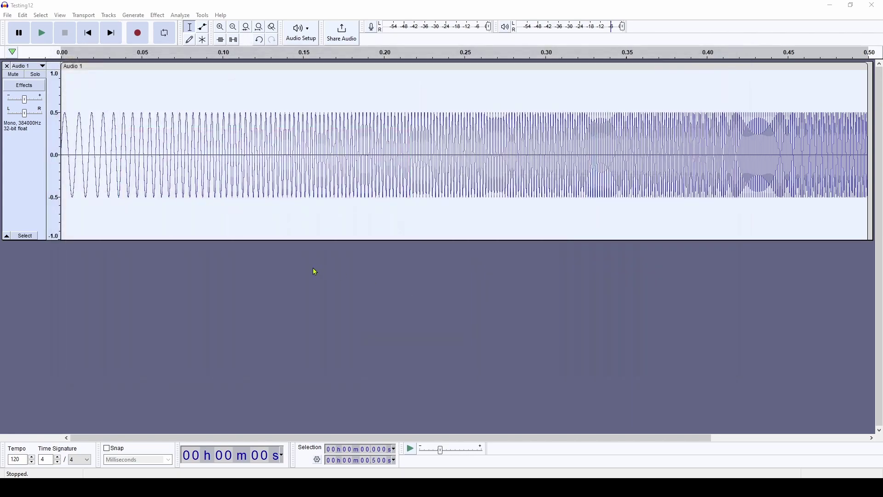